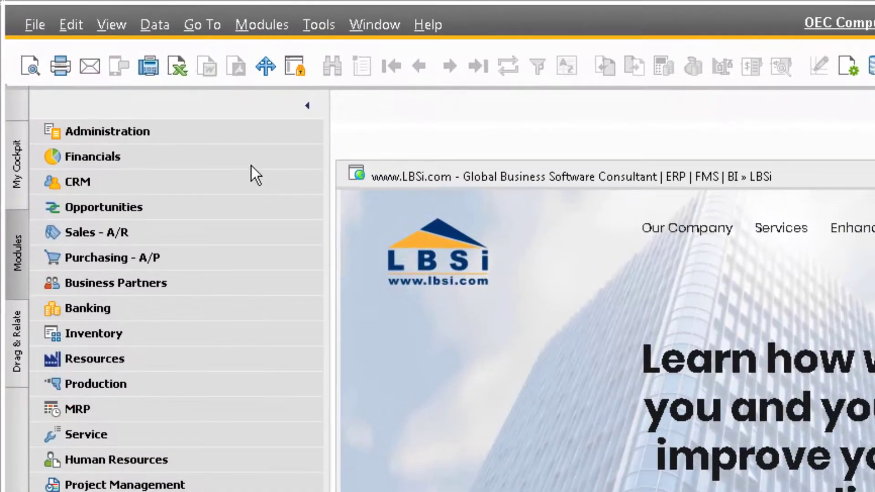
Open Financials > Chart of Accounts and select the Fixed Assets drawer in the account tree
left_click(149, 98)
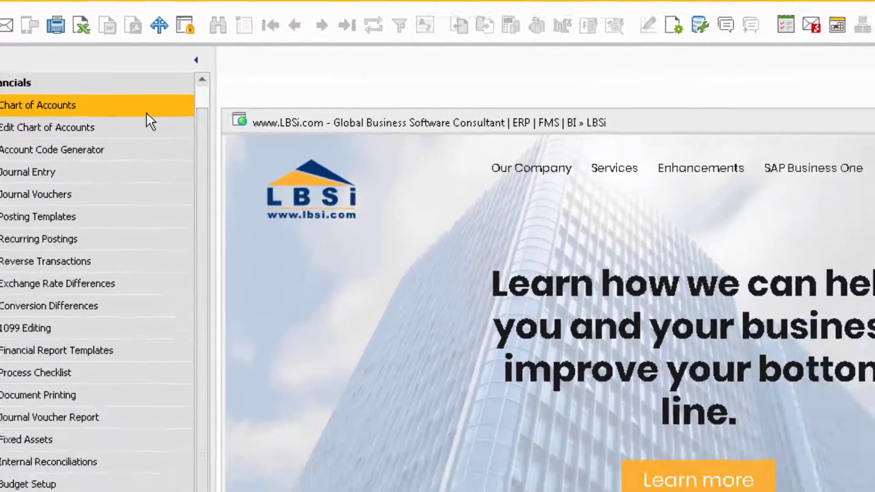
left_click(251, 166)
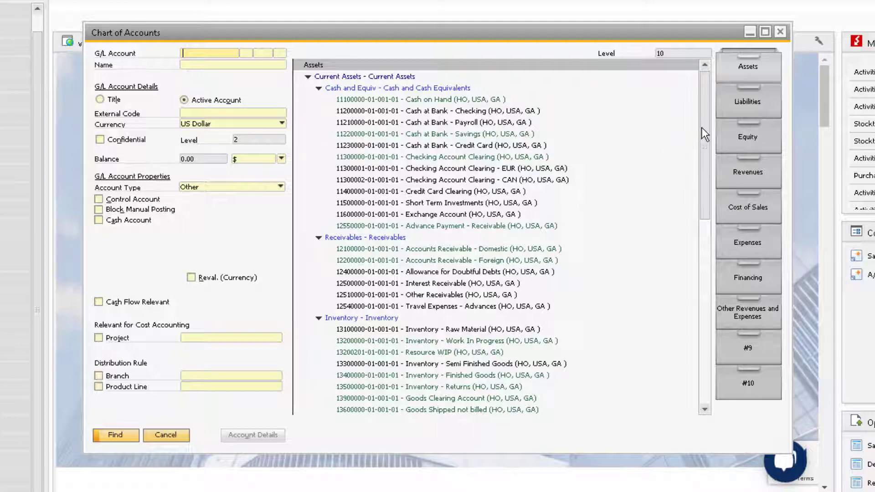
left_click_drag(702, 127, 705, 234)
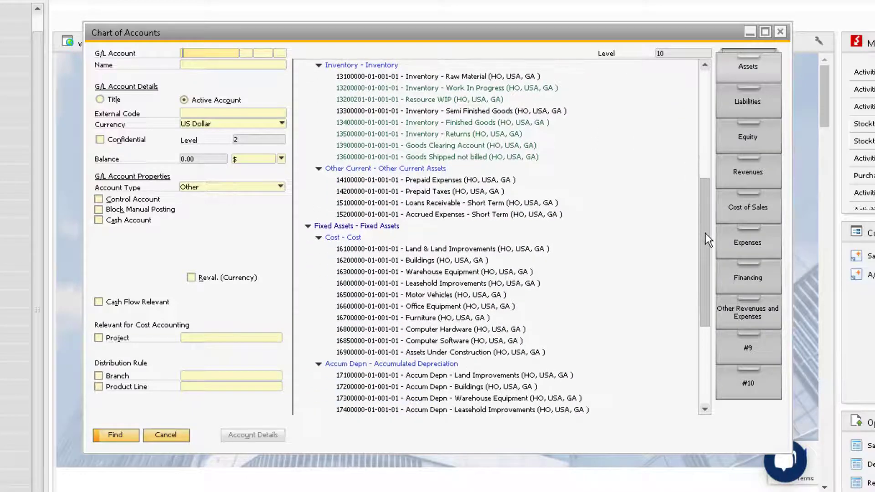
left_click(365, 223)
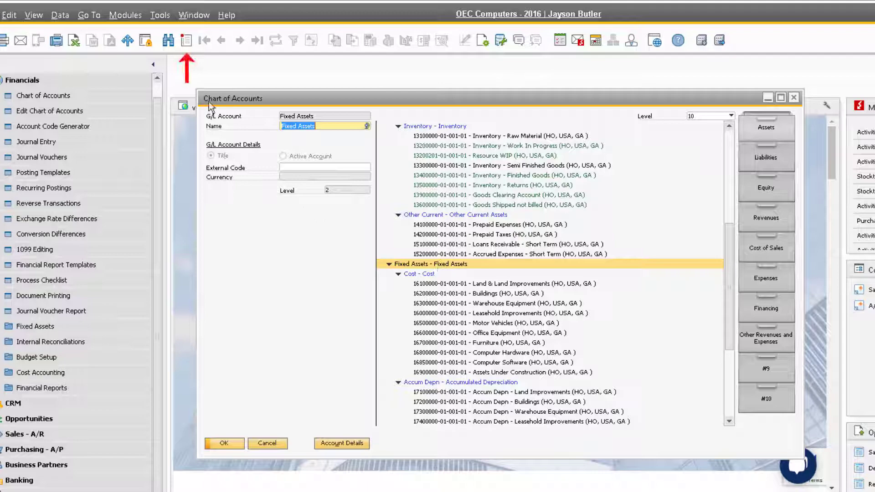
Add a new title account with G/L code Ware and name Warehouses
left_click(183, 41)
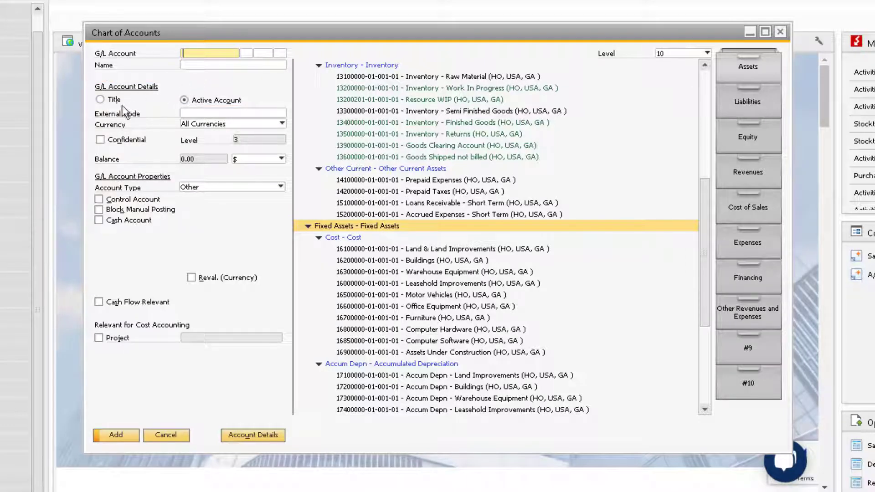
left_click(99, 101)
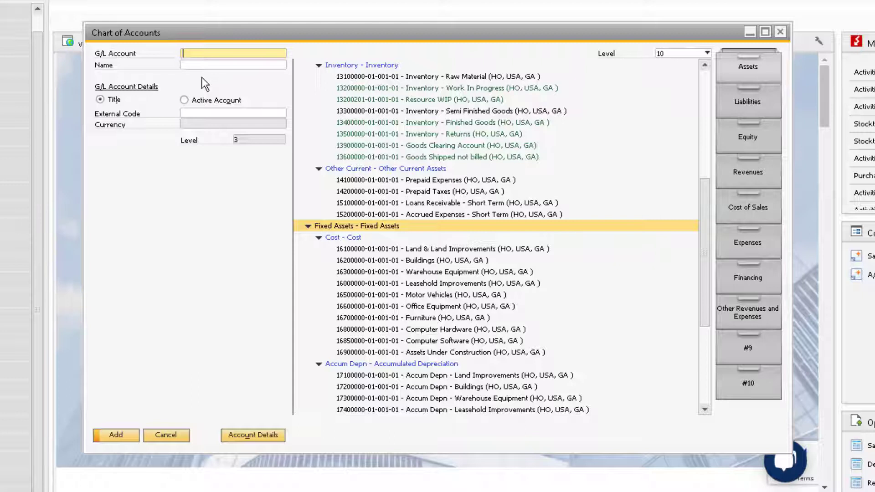
type("Ware")
key("Tab")
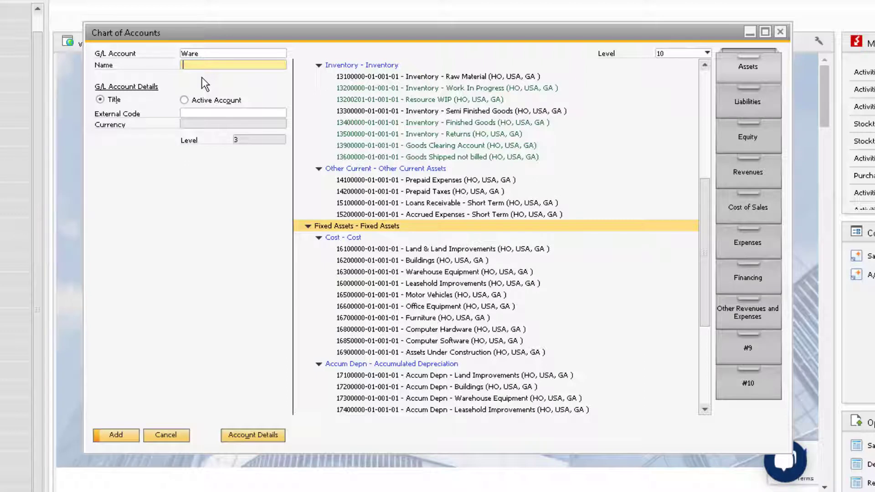
type("Warehouse")
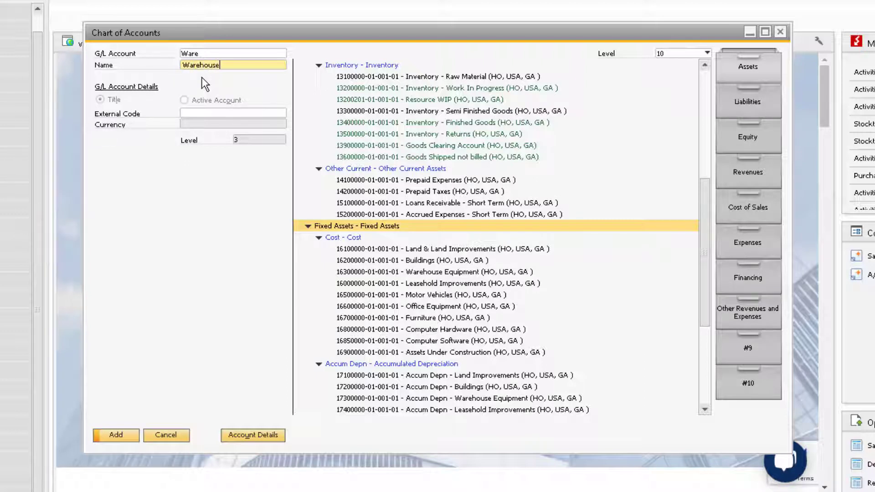
type("s")
left_click(124, 441)
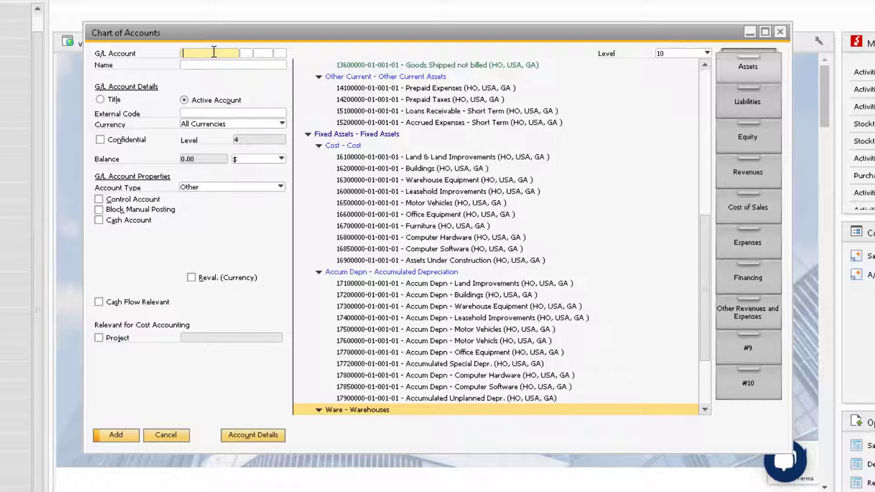
Enter G/L code 18000000 with segments Head Office 01, United States 001, General Administration 01
type("18000000")
key("Tab")
key("Tab")
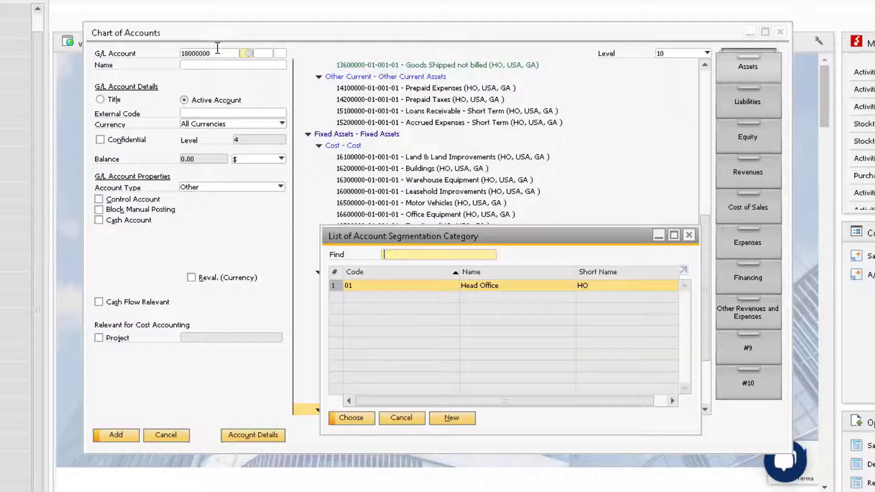
double_click(406, 283)
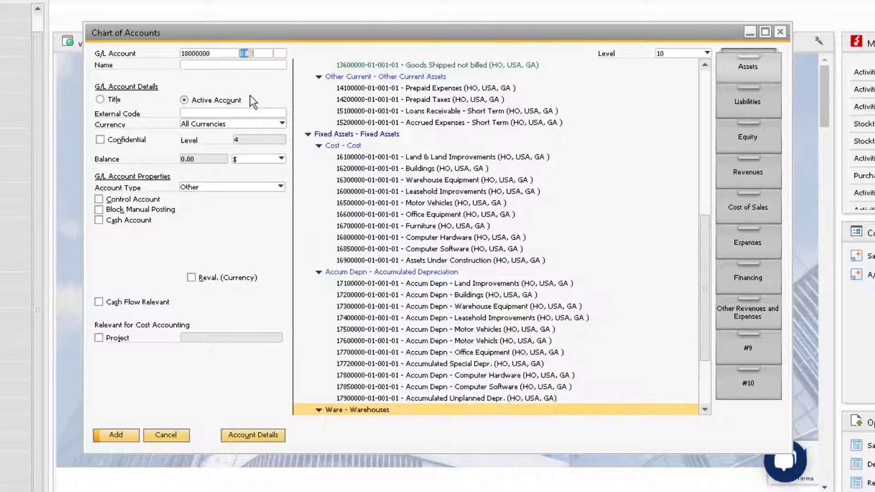
left_click(269, 55)
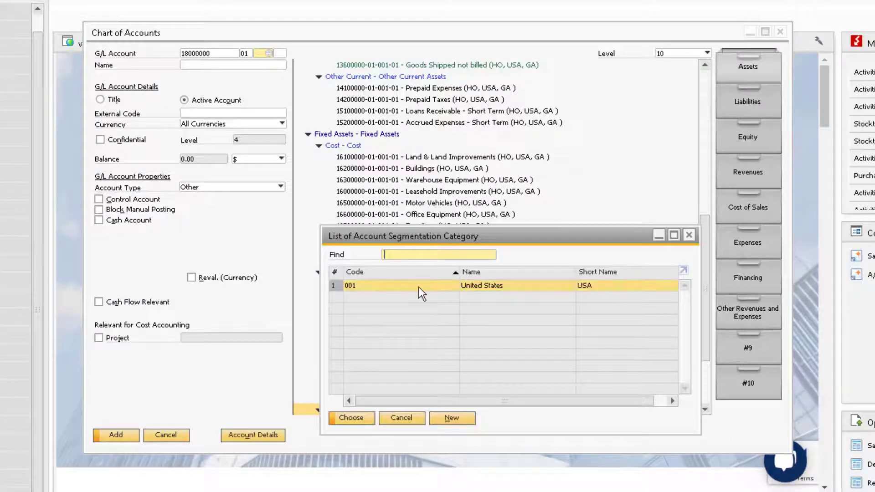
double_click(419, 287)
left_click(280, 54)
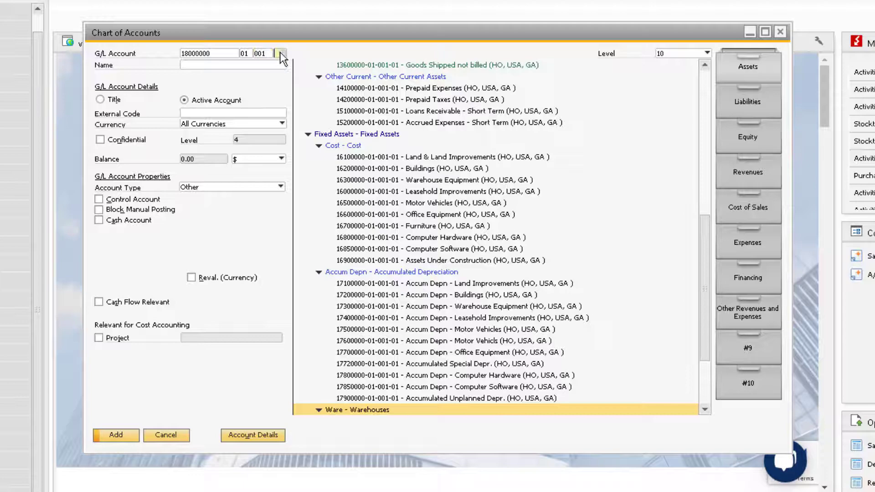
double_click(420, 285)
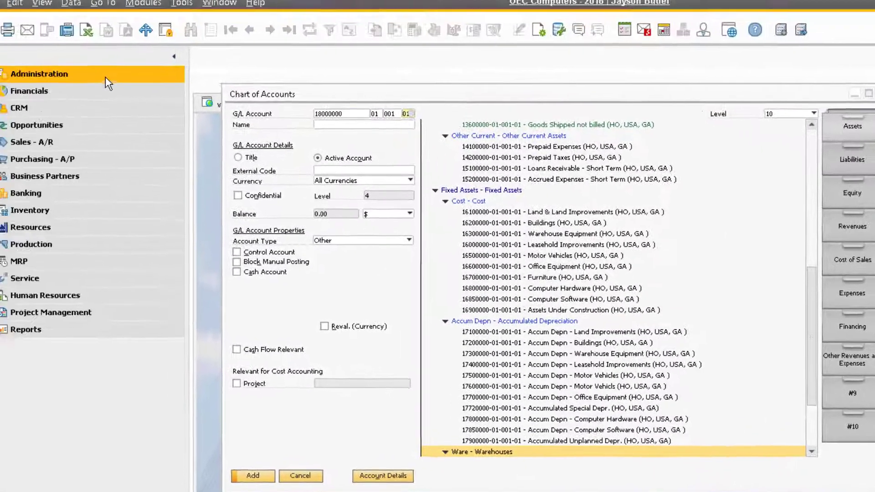
Open Administration > Setup > Financials > Account Segmentation to check the segment sizes
left_click(106, 77)
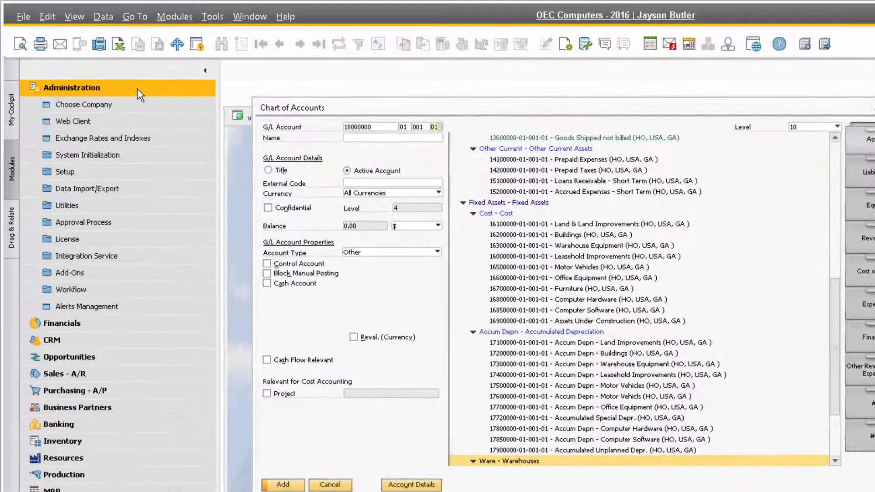
left_click(120, 172)
left_click(115, 205)
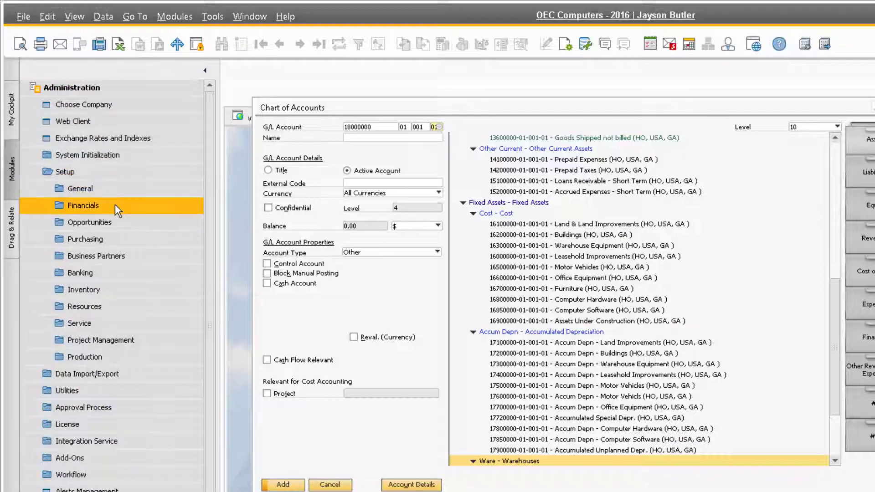
left_click(114, 256)
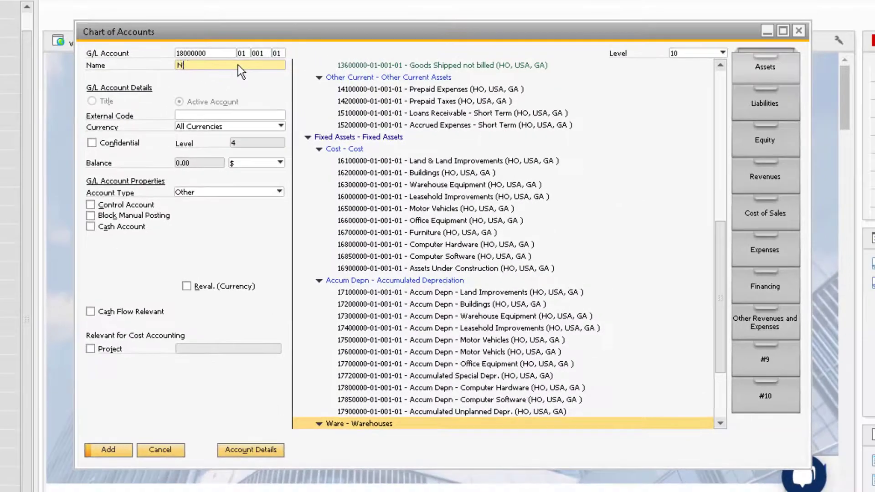
Name the account North Warehouse, keep All Currencies, and leave Confidential unchecked
type("rth Warehouse")
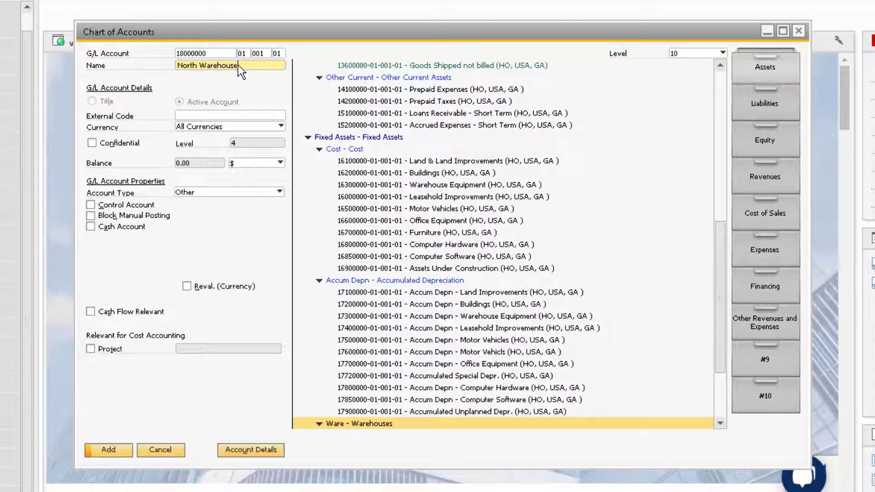
left_click(272, 128)
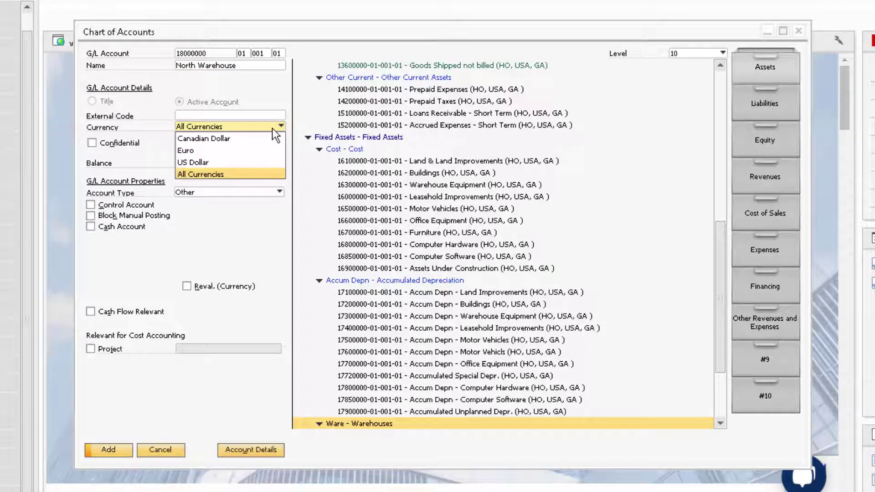
left_click(208, 133)
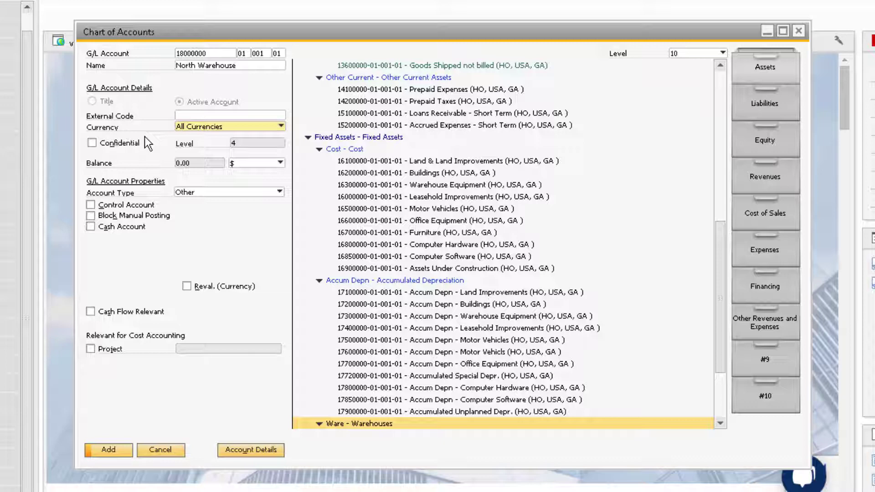
left_click(92, 145)
left_click(92, 145)
left_click(271, 195)
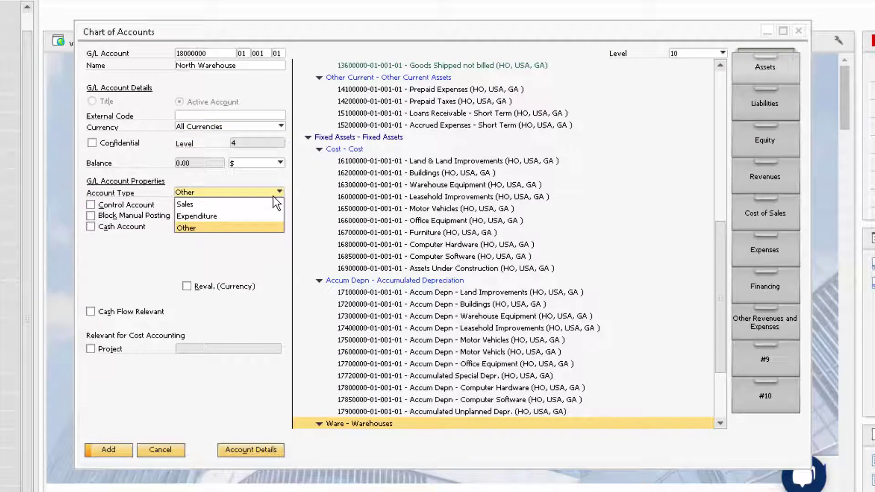
left_click(274, 197)
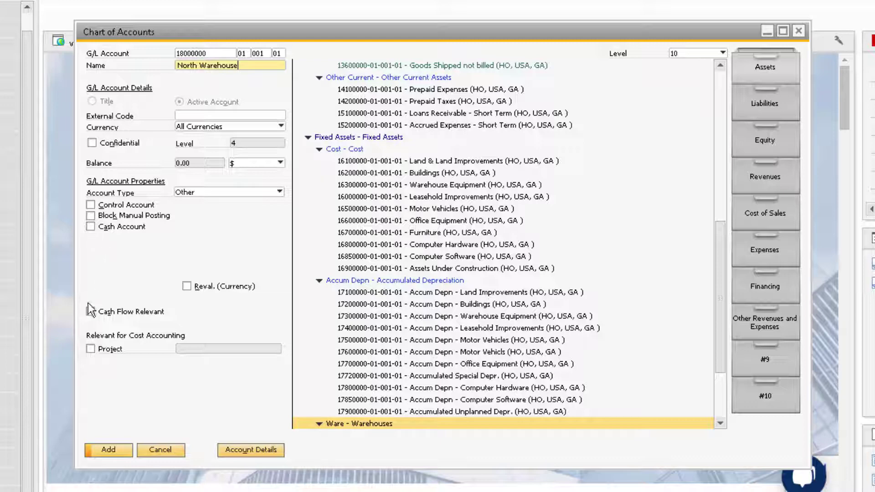
Add North Warehouse without a project, then open Financials > Edit Chart of Accounts
left_click(91, 350)
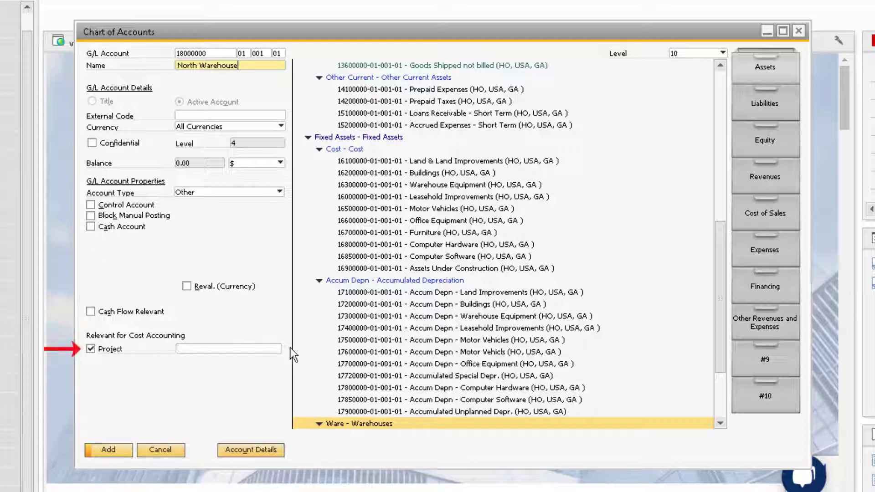
left_click(273, 350)
left_click(277, 350)
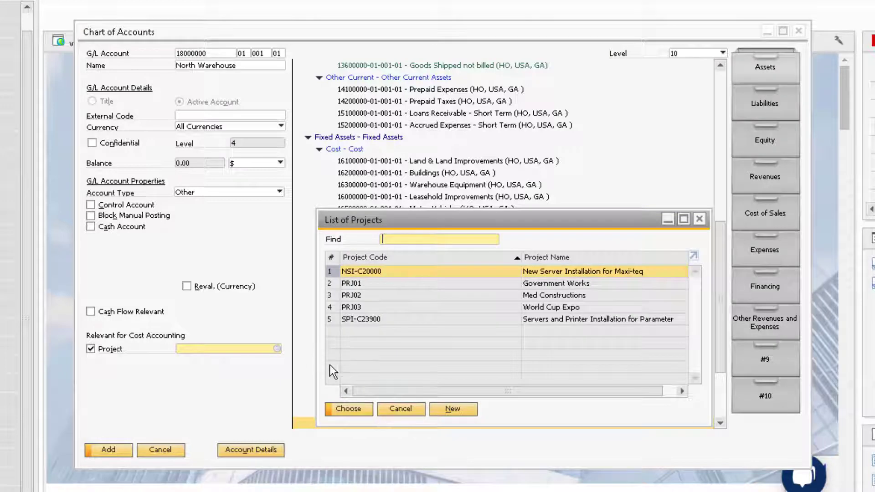
left_click(394, 407)
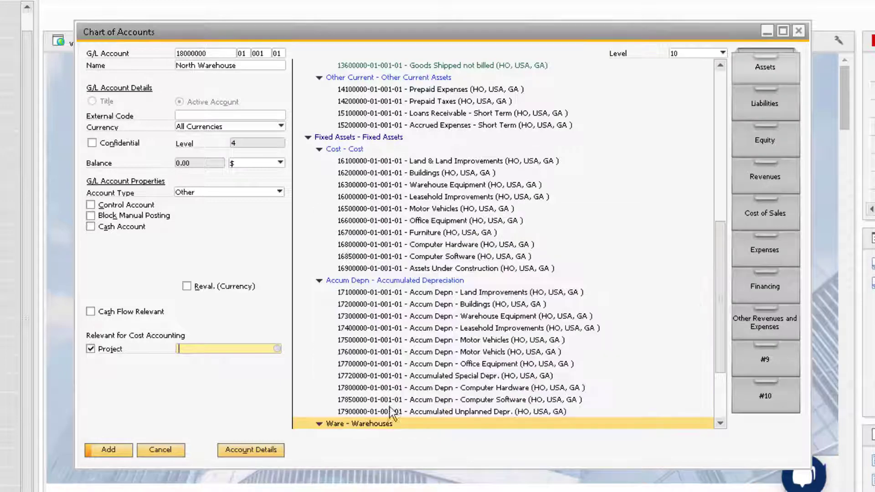
left_click(91, 349)
left_click(109, 450)
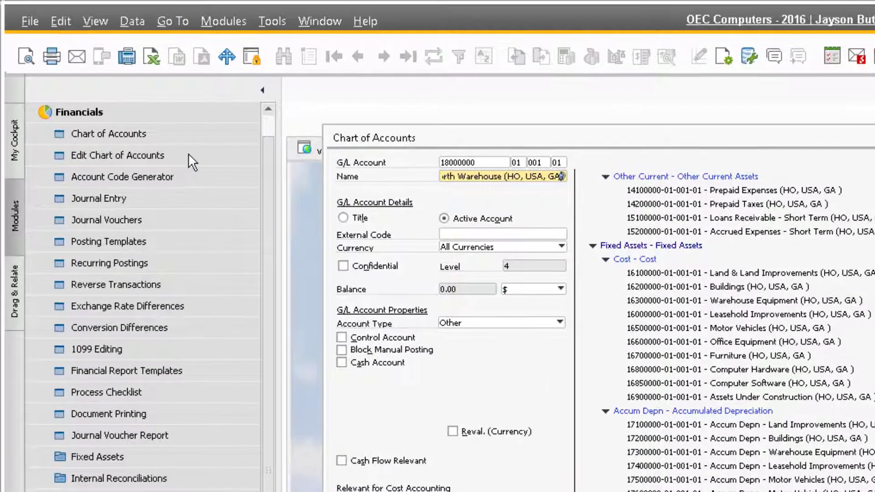
left_click(188, 154)
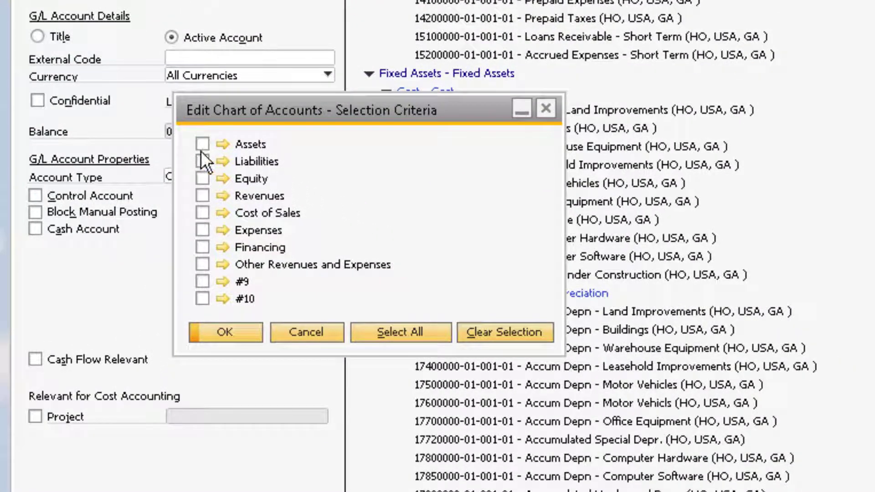
Load the Assets accounts for editing and select the North Warehouse row
left_click(202, 144)
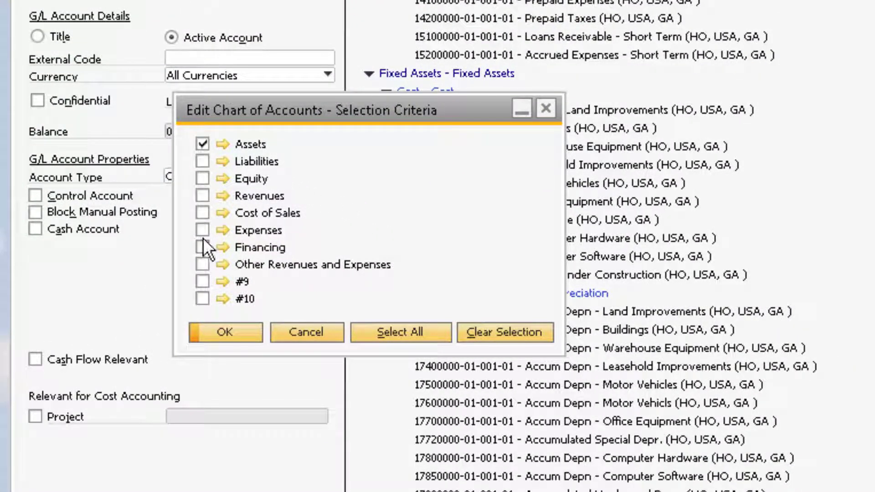
left_click(239, 330)
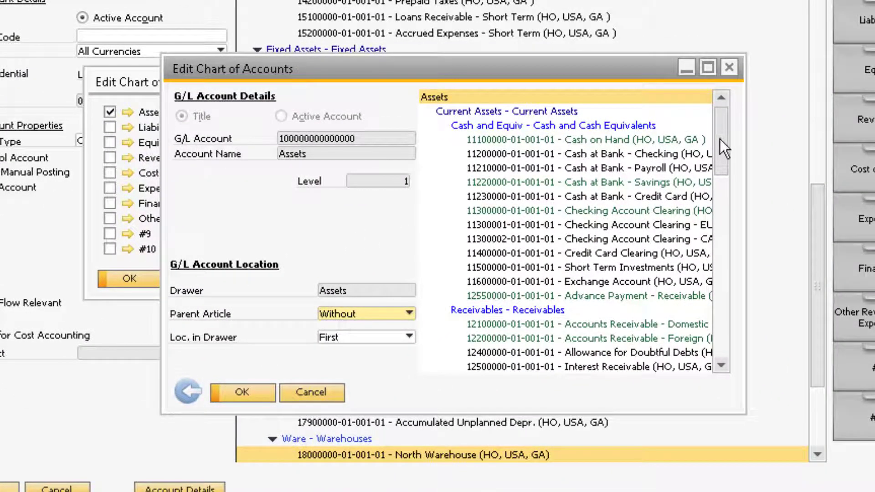
left_click_drag(720, 139, 720, 312)
left_click(547, 295)
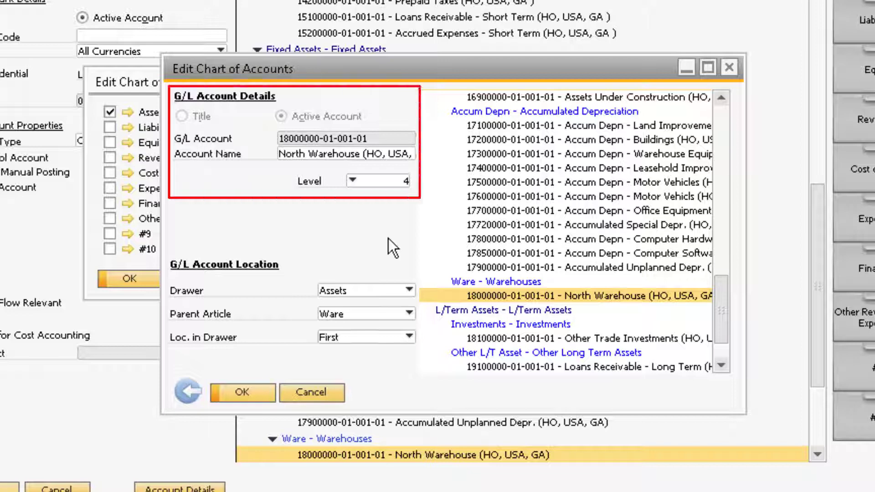
Remove '(HO, USA, GA)' from the account name and keep it at level 4
left_click_drag(365, 154, 412, 155)
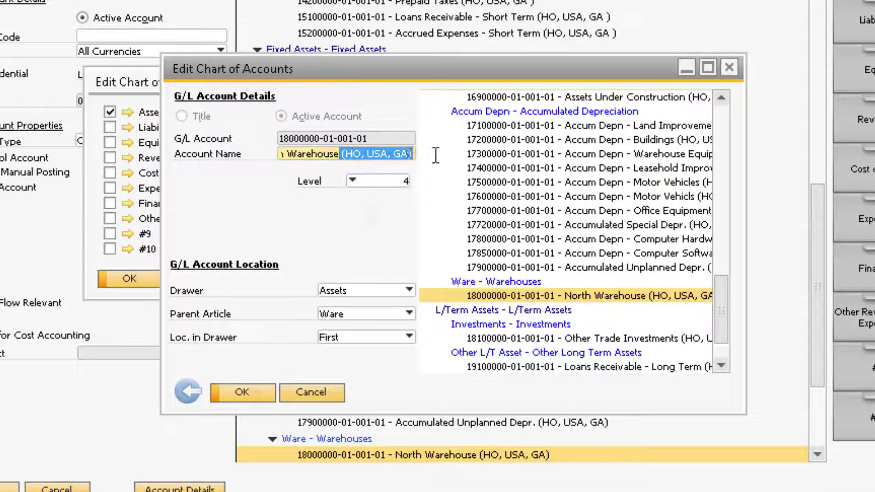
key("BackSpace")
left_click(390, 184)
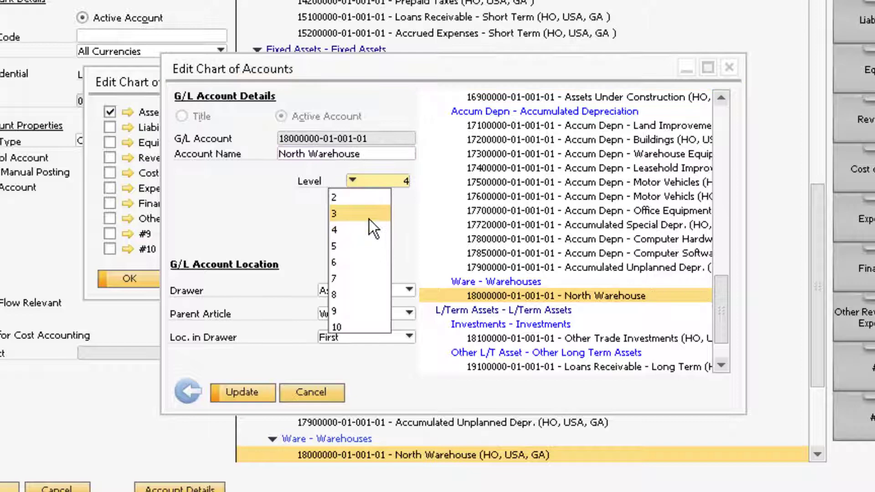
left_click(369, 218)
left_click(380, 185)
left_click(365, 231)
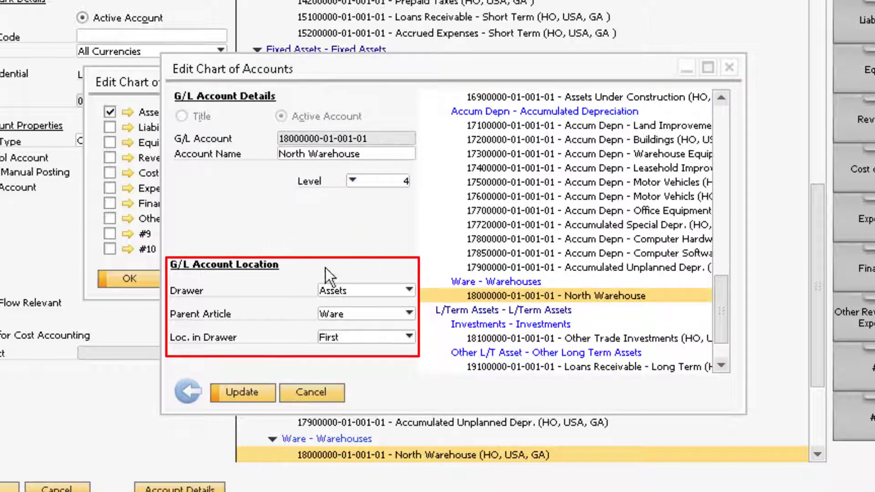
Keep the account in the Assets drawer under parent Ware, first in drawer, and update
left_click(376, 292)
left_click(380, 303)
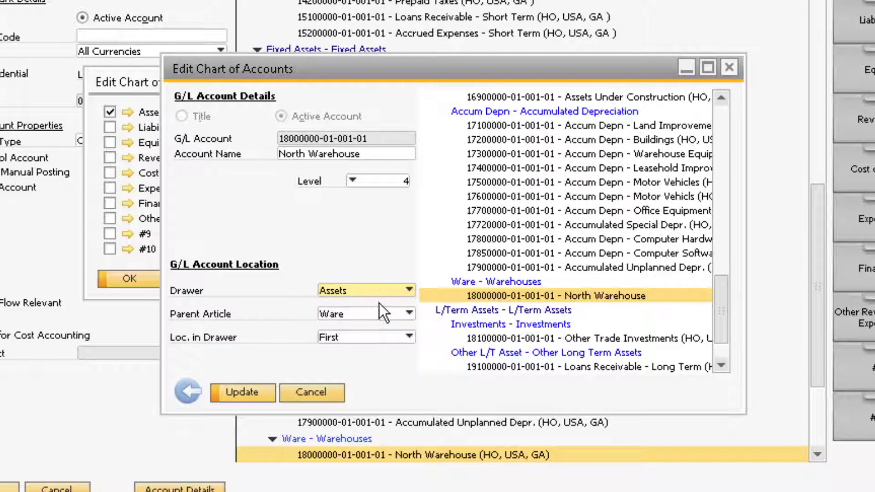
left_click(397, 310)
left_click(373, 397)
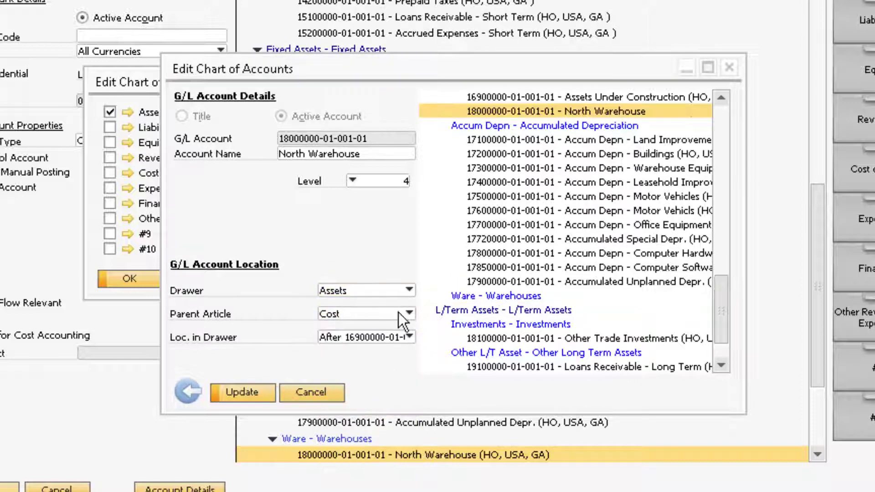
left_click(399, 313)
left_click(372, 424)
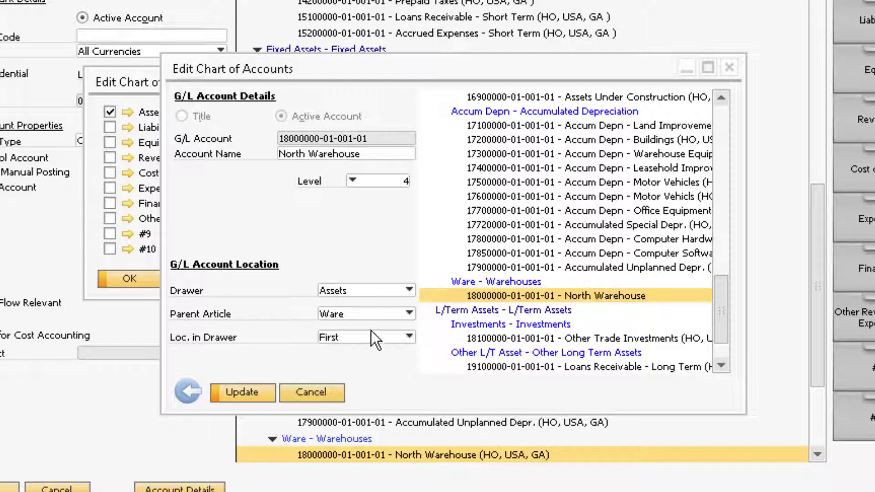
left_click(383, 338)
left_click(384, 337)
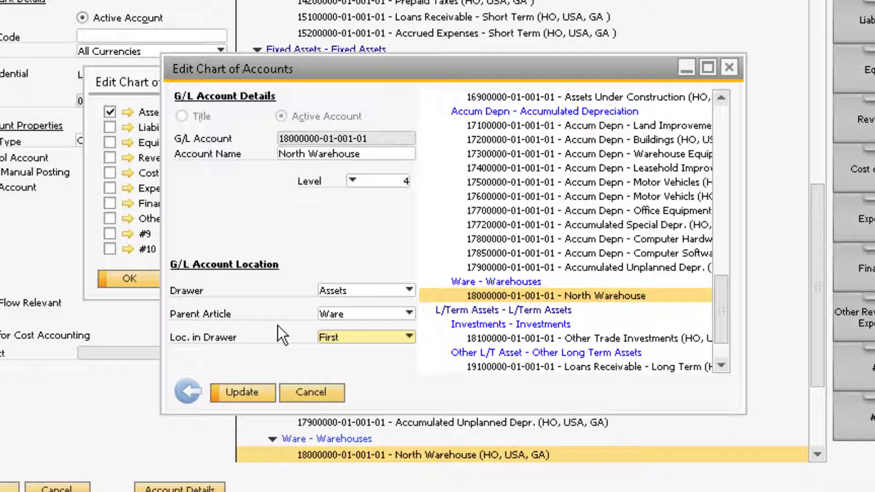
left_click(246, 394)
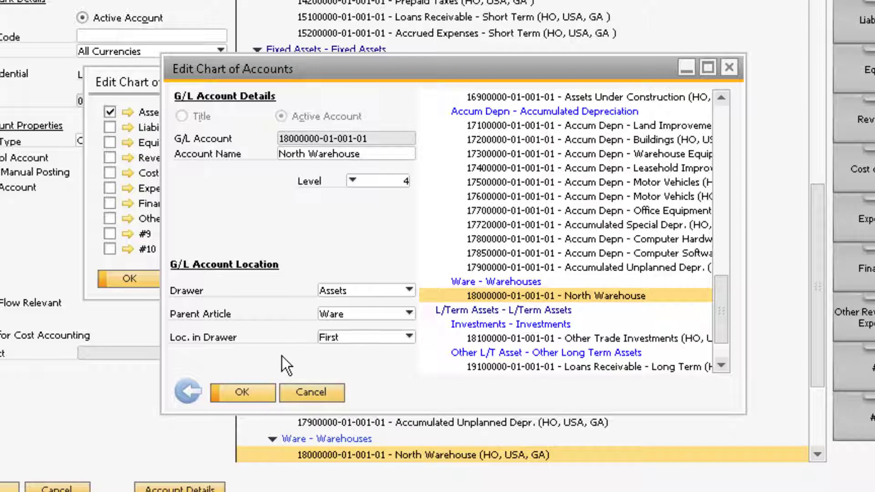
Use Delete Account on North Warehouse, then on Ware - Warehouses, and save with Update
right_click(479, 295)
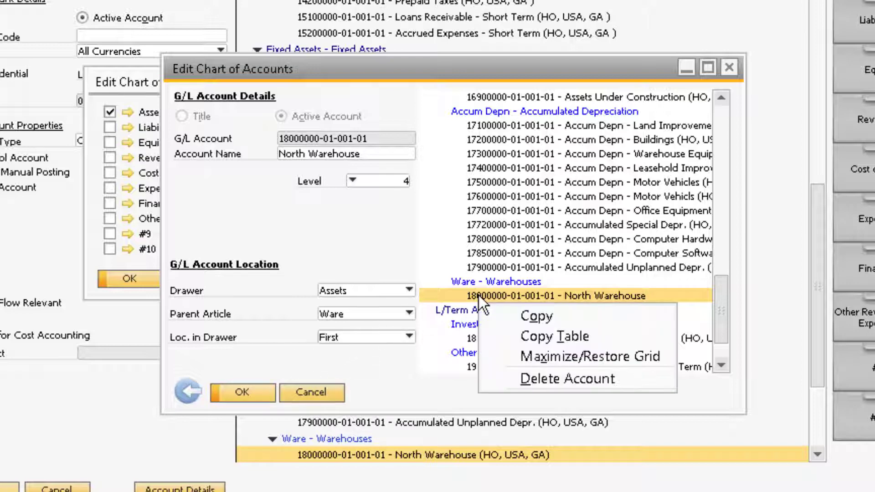
left_click(538, 380)
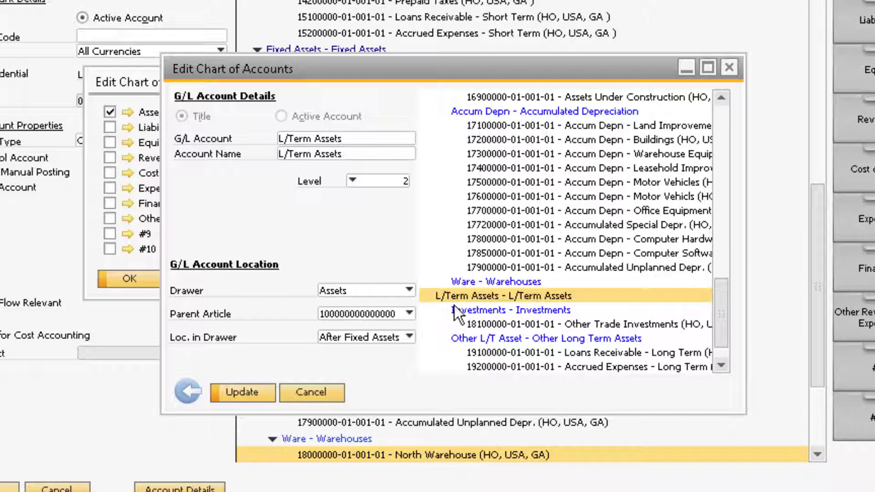
right_click(494, 282)
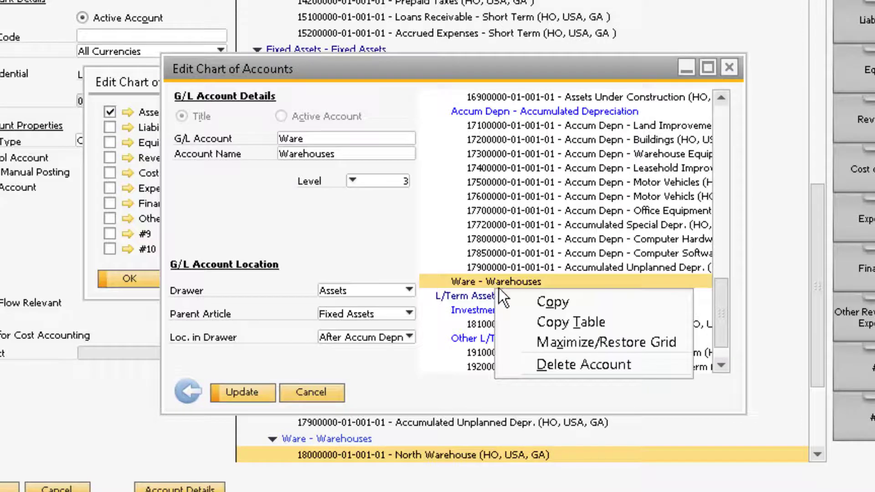
left_click(555, 365)
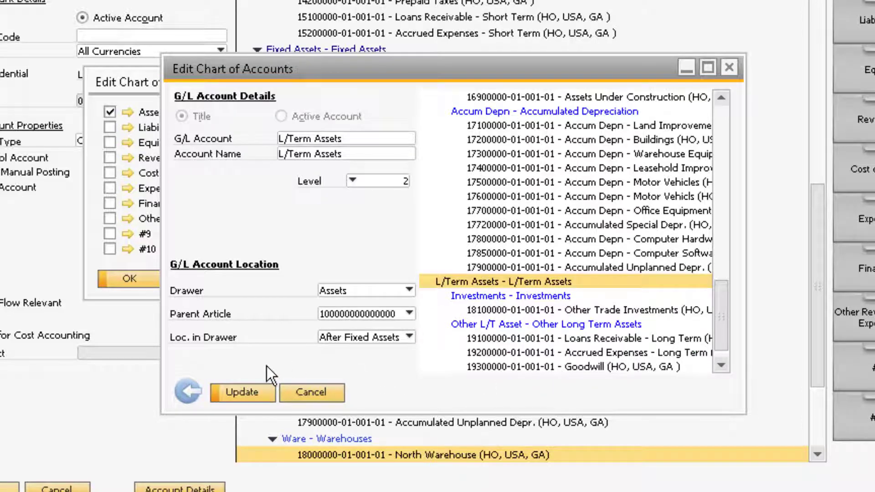
left_click(242, 393)
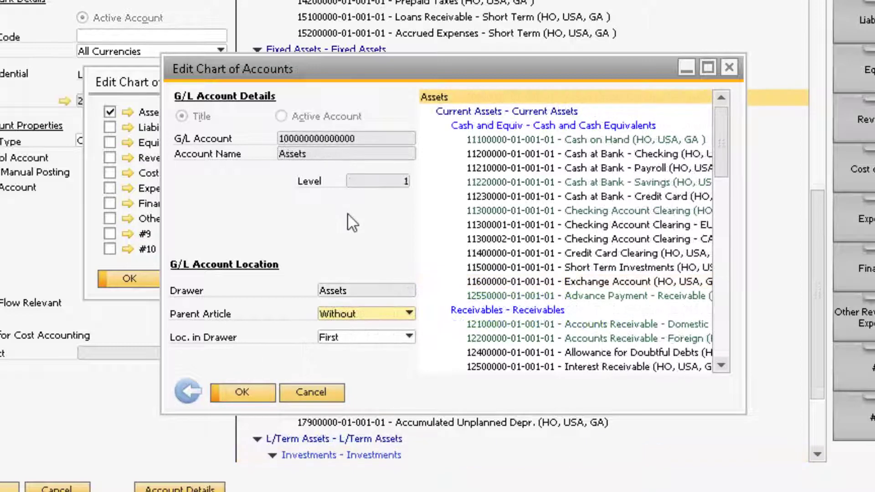
Open Account Details for Cash at Bank - Checking and mark it Inactive
left_click(538, 154)
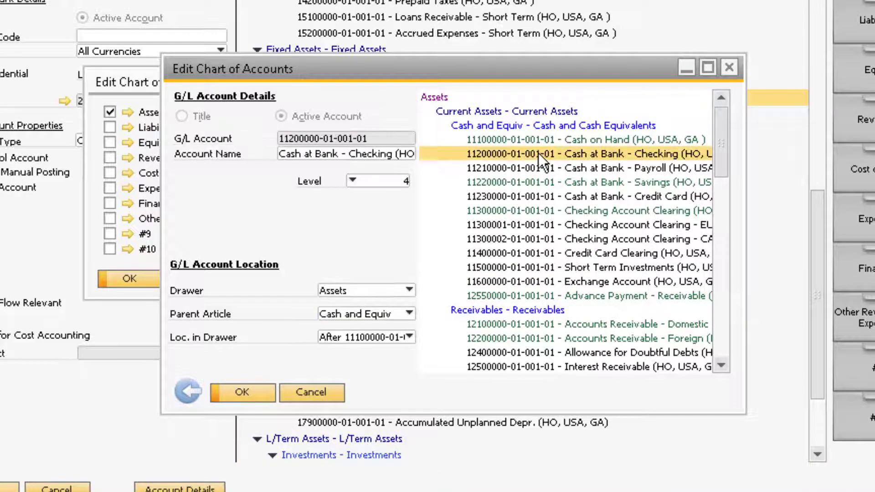
right_click(540, 156)
key("Escape")
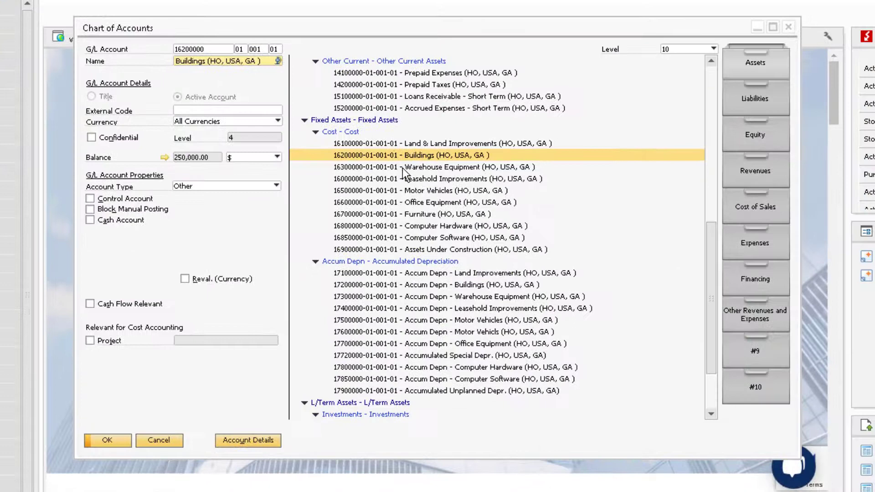
left_click_drag(711, 255, 711, 101)
left_click(450, 111)
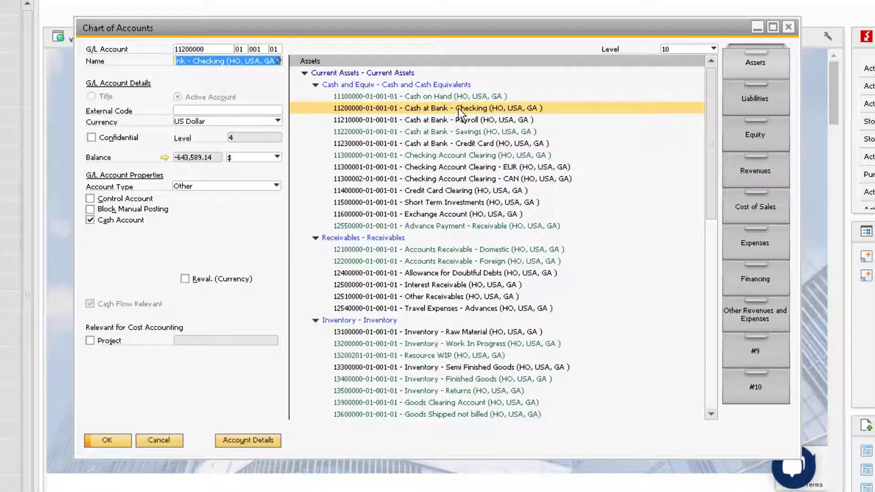
left_click(274, 443)
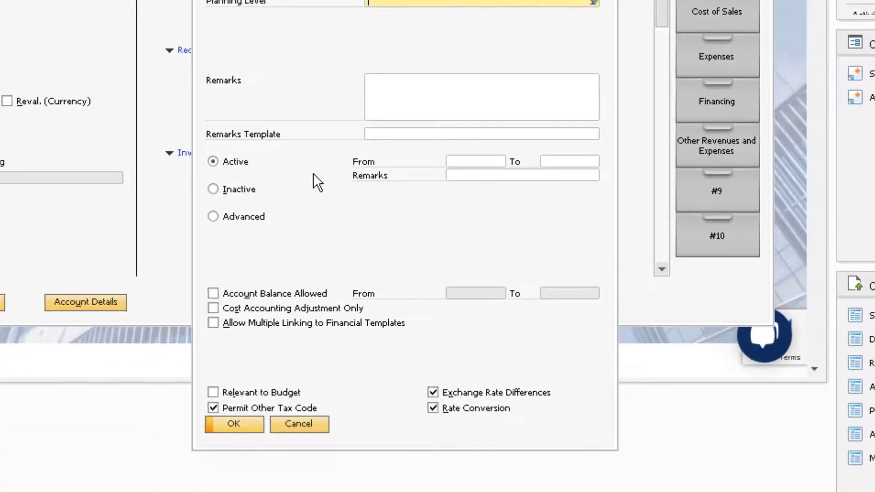
left_click(216, 193)
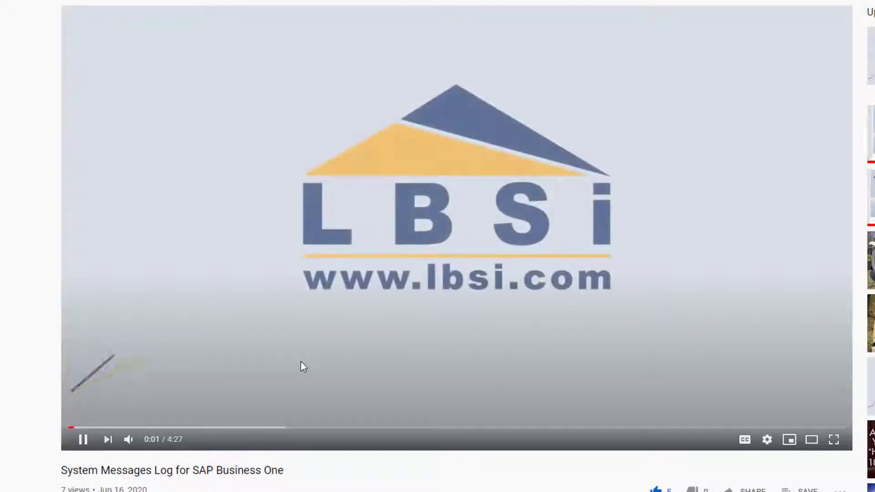
Pause the System Messages Log video and page forward through the LBSi channel's uploads
left_click(328, 392)
scroll(329, 392, "down", 4)
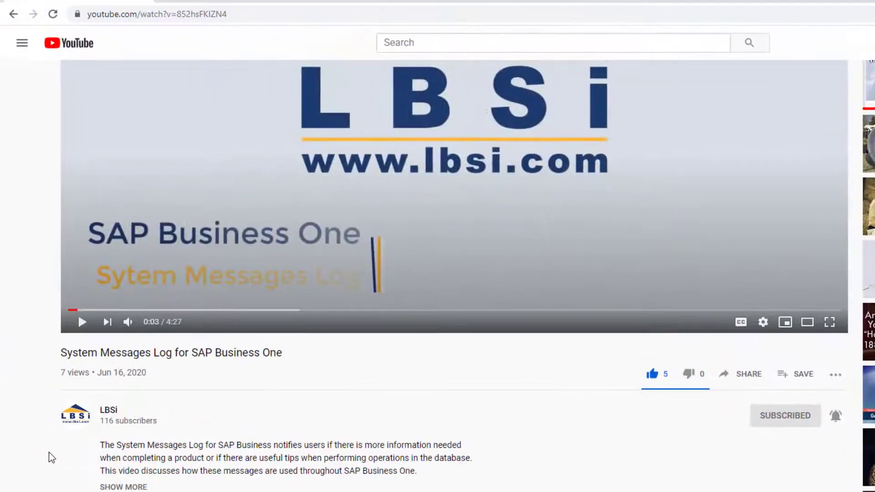
left_click(63, 427)
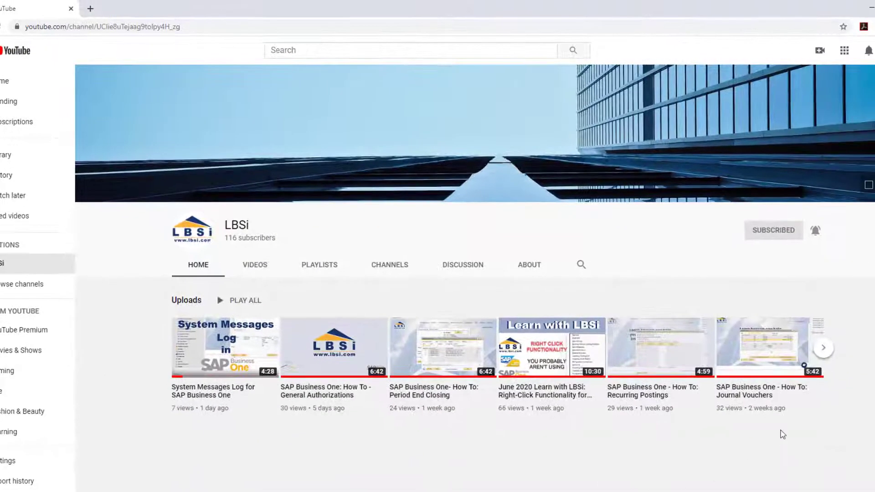
left_click(824, 349)
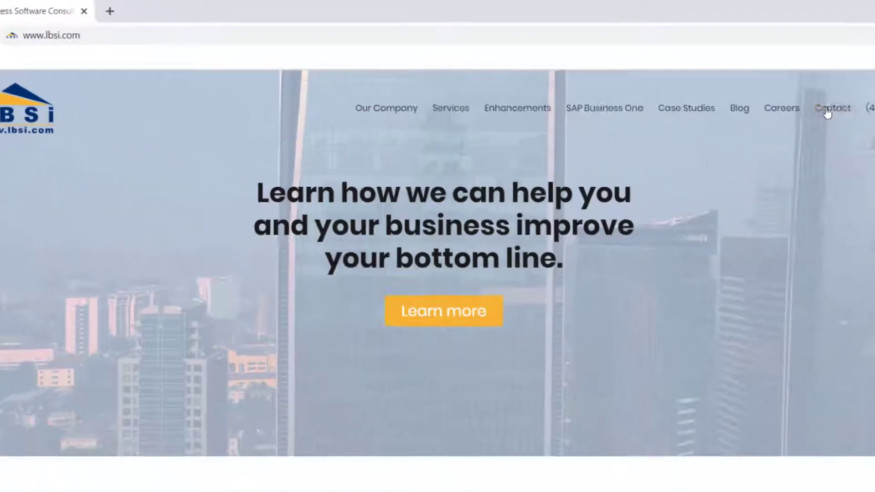
Bring up the LBSi website's Contact menu to reach the SAP Support e-mail link
mouse_move(828, 113)
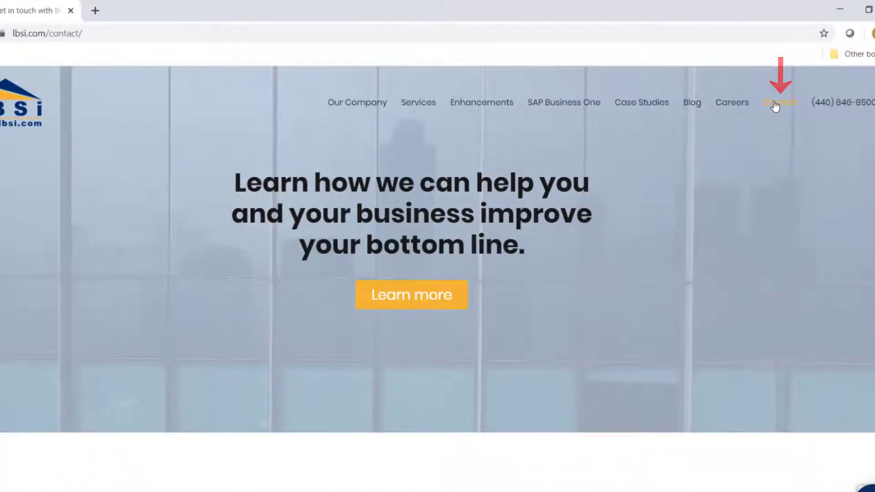